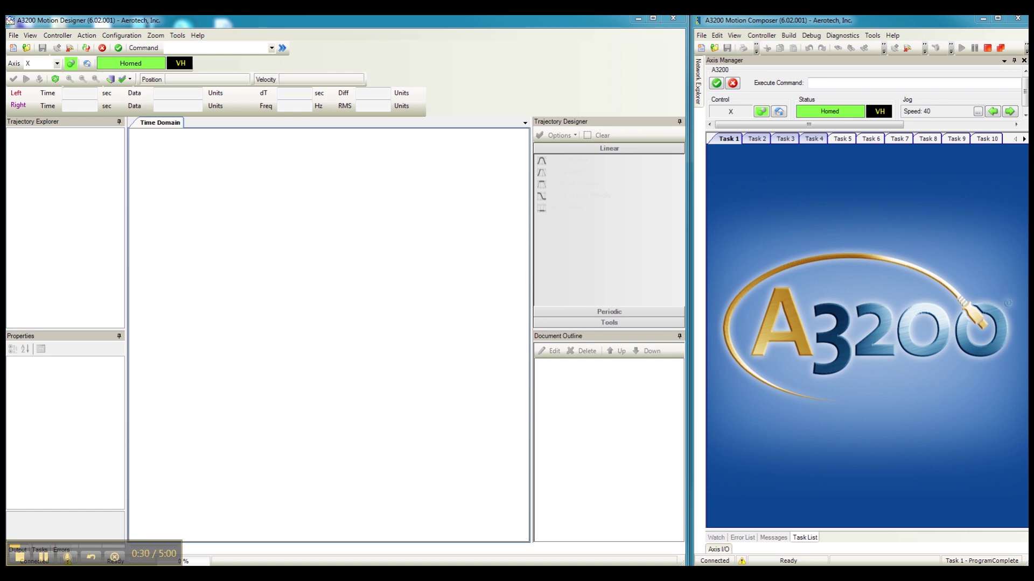
- Create a new trajectory named profile1
left_click(14, 35)
left_click(39, 58)
left_click_drag(377, 246, 298, 248)
type("profile1")
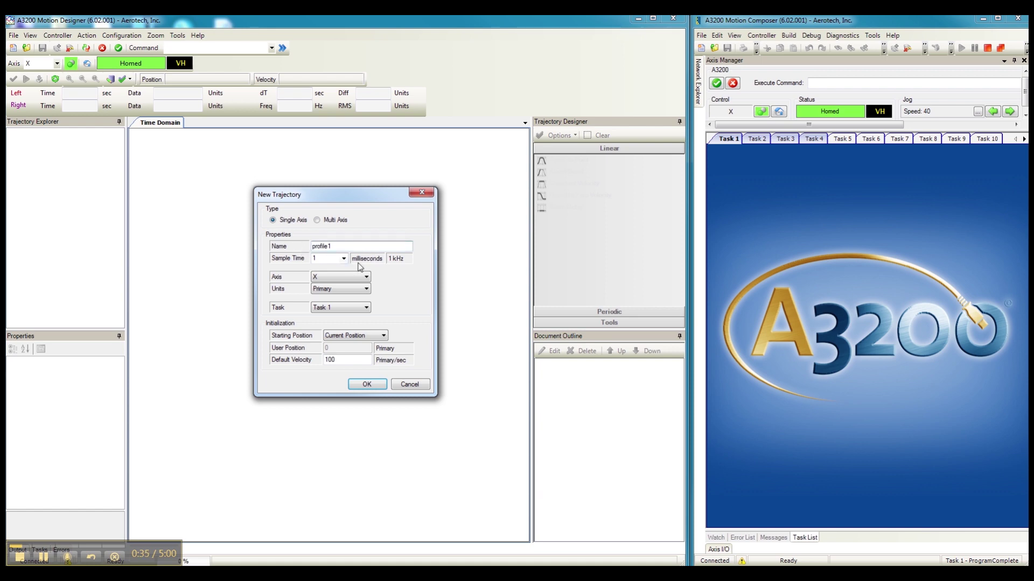
left_click(365, 385)
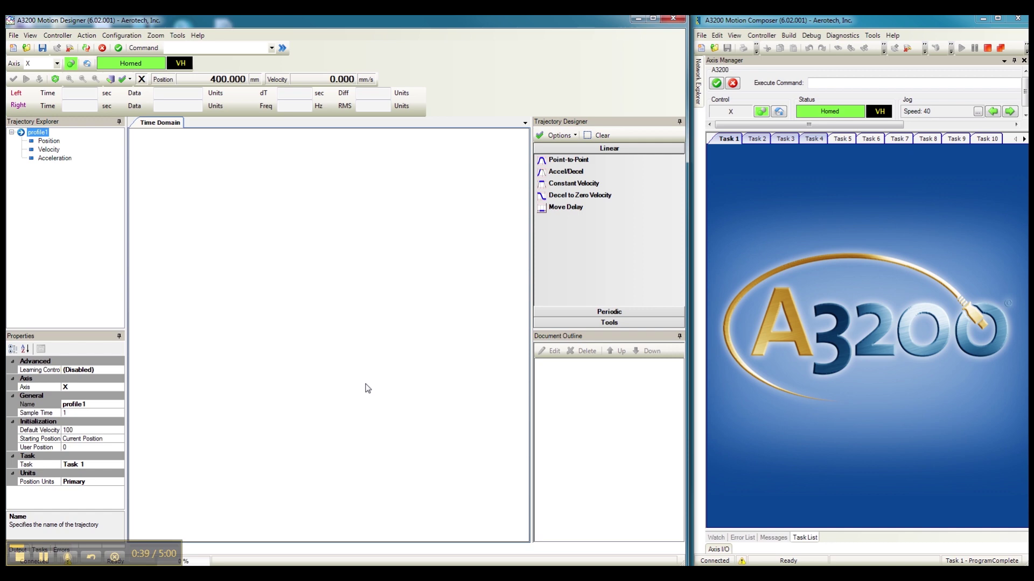
- Set profile1's starting position to Home Position
left_click(107, 441)
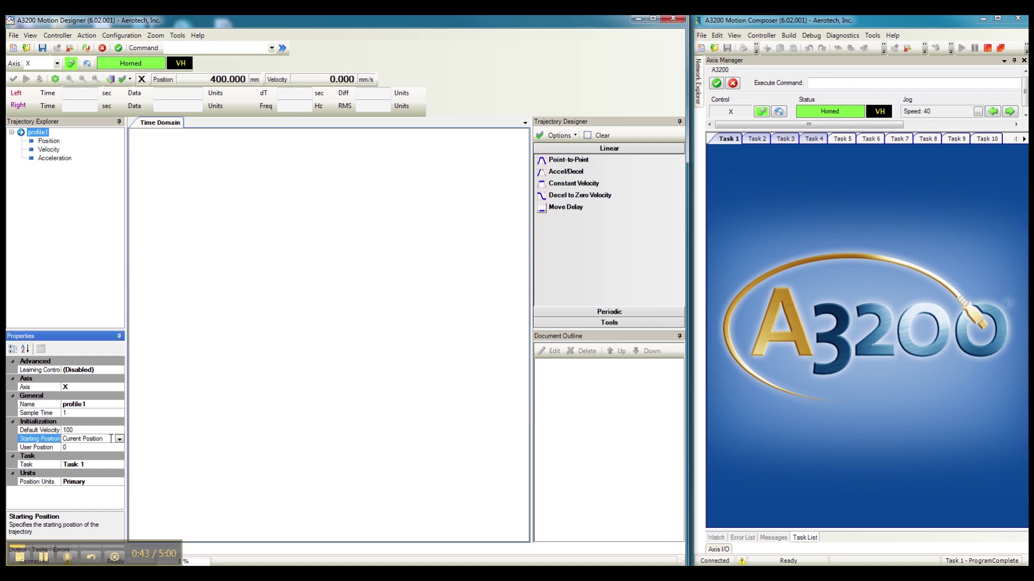
left_click(119, 440)
left_click(99, 455)
- Add a point-to-point move with distance 300 and velocity 300
double_click(568, 162)
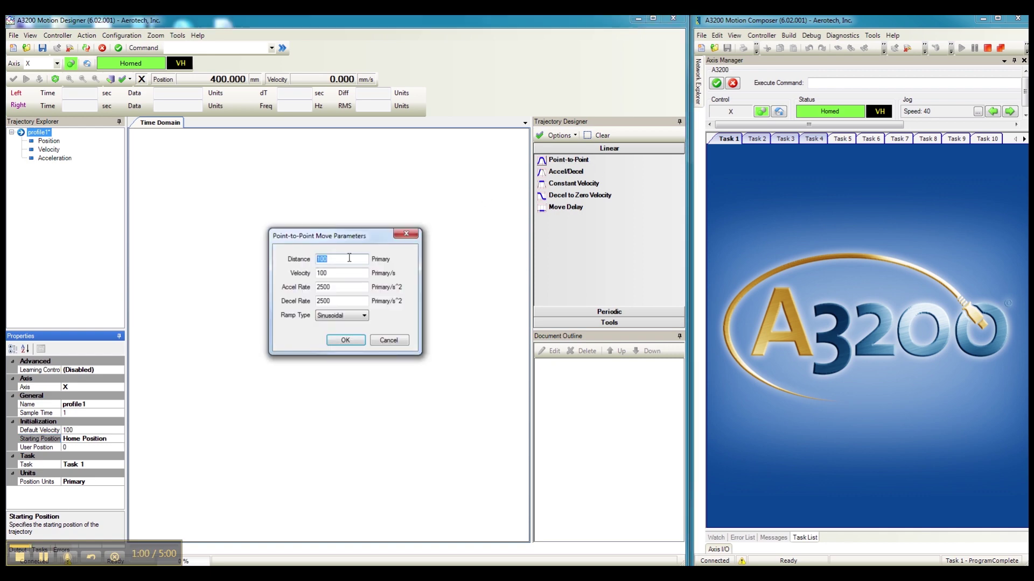
type("300")
key("Tab")
type("300")
left_click(346, 340)
- Append a 1-second delay, then a point-to-point move with distance 100 and velocity 100
left_click(557, 211)
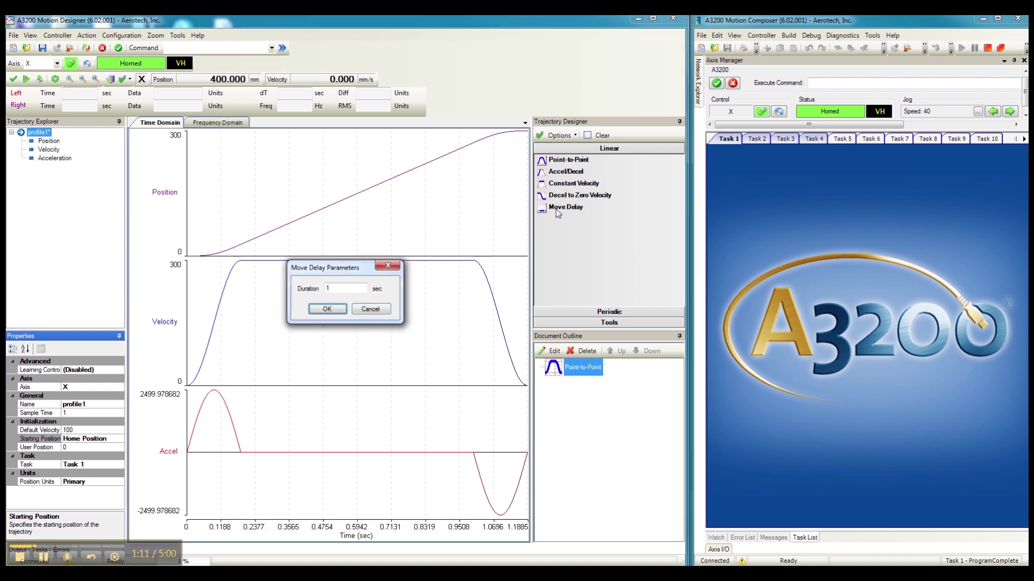
left_click(330, 310)
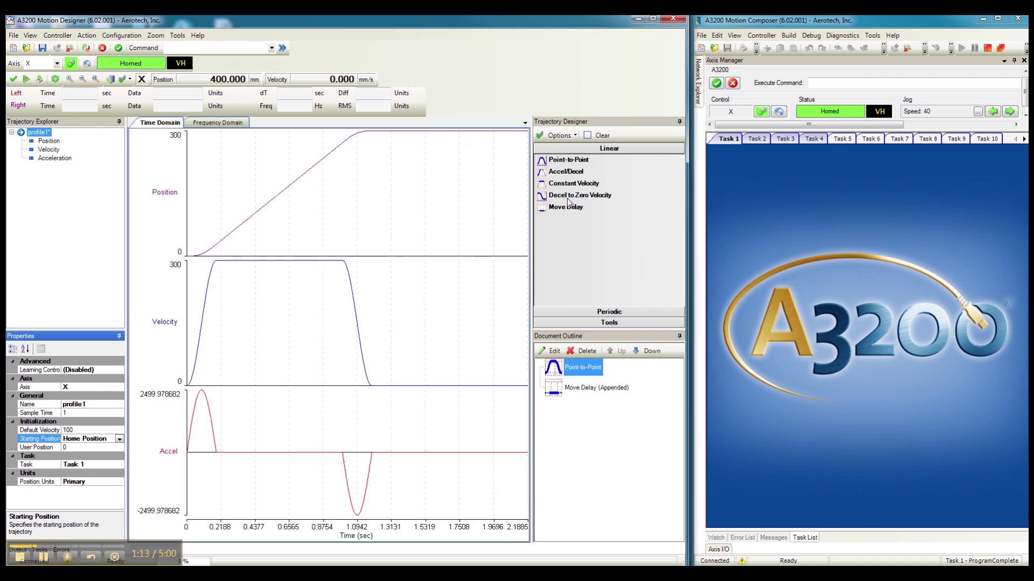
left_click(567, 162)
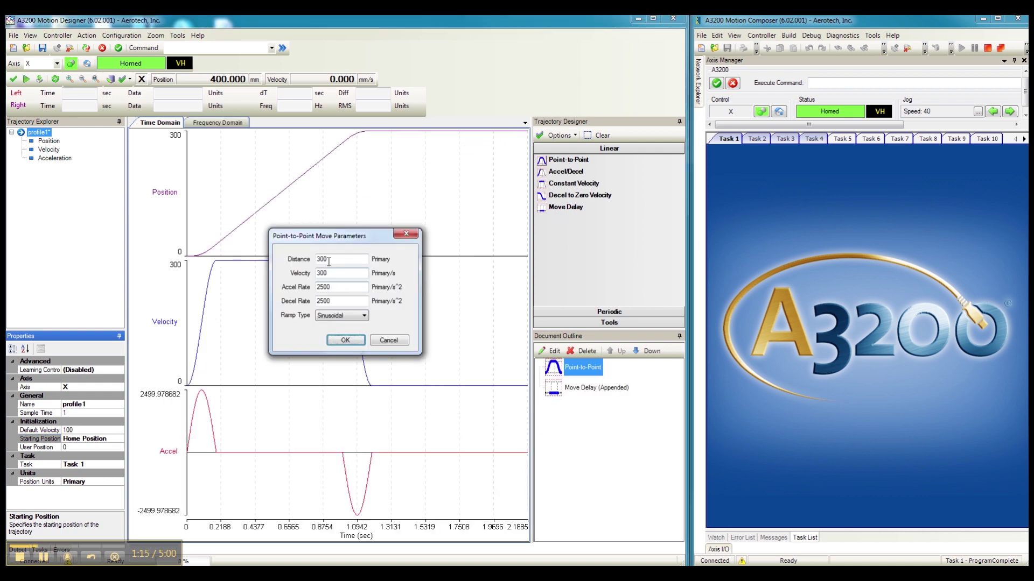
type("100")
key("Tab")
type("100")
left_click(345, 341)
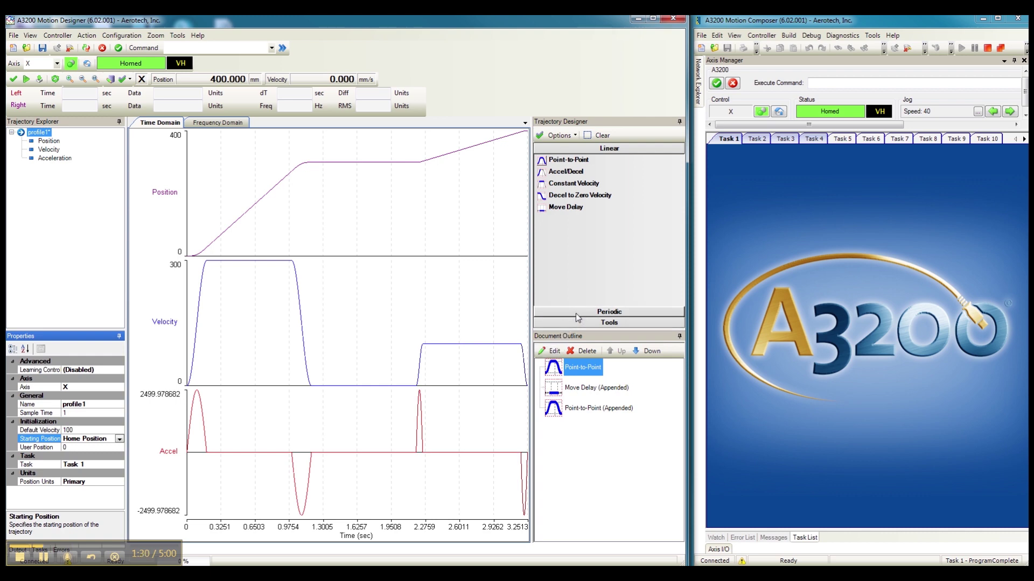
- Append a sine wave oscillation with 20 peak-to-peak amplitude and select it
left_click(577, 314)
double_click(557, 172)
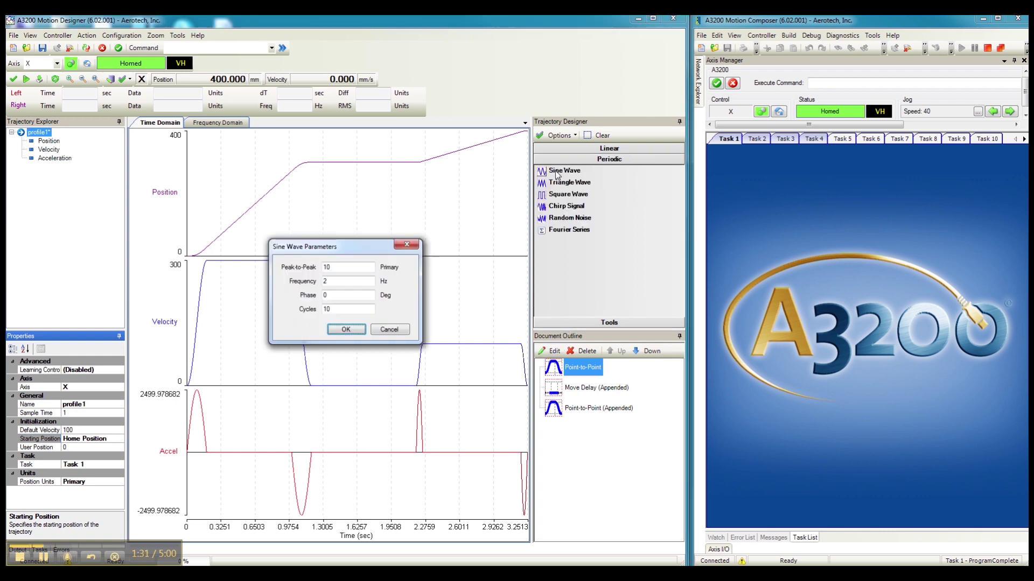
double_click(329, 267)
type("20")
left_click(347, 330)
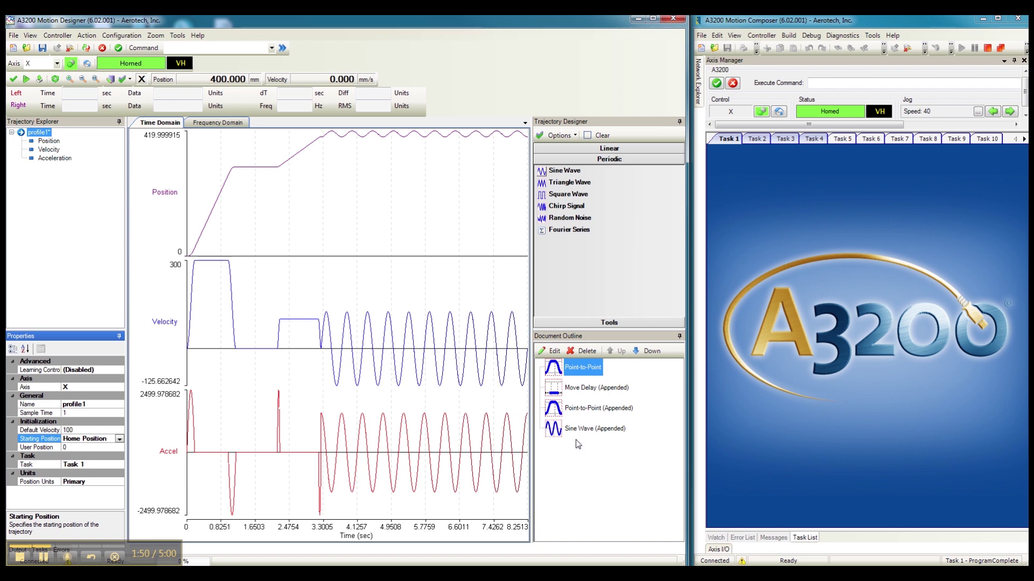
left_click(605, 433)
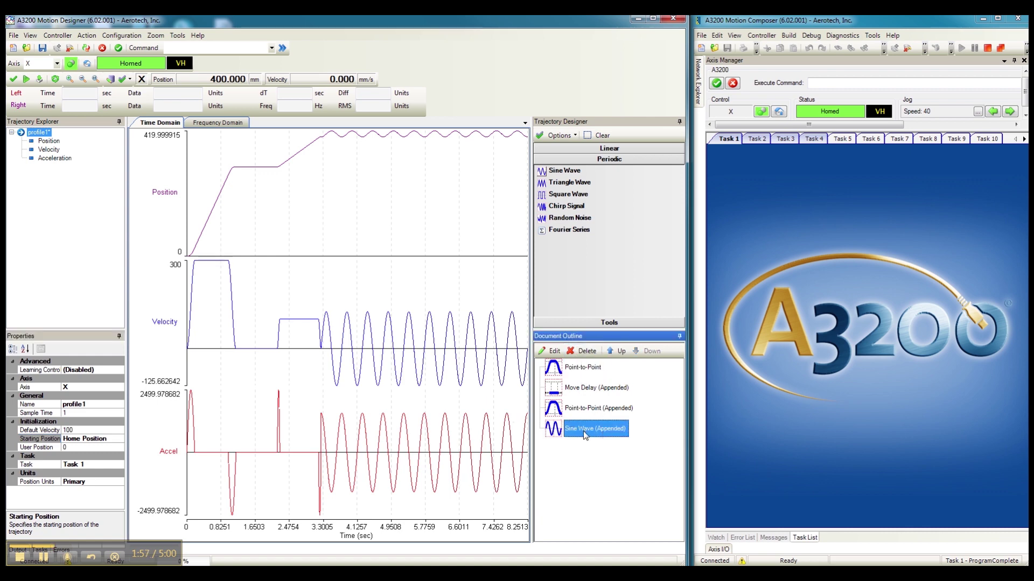
- Move the sine wave and a new 1-second delay ahead of the final move, then edit that move
left_click(621, 352)
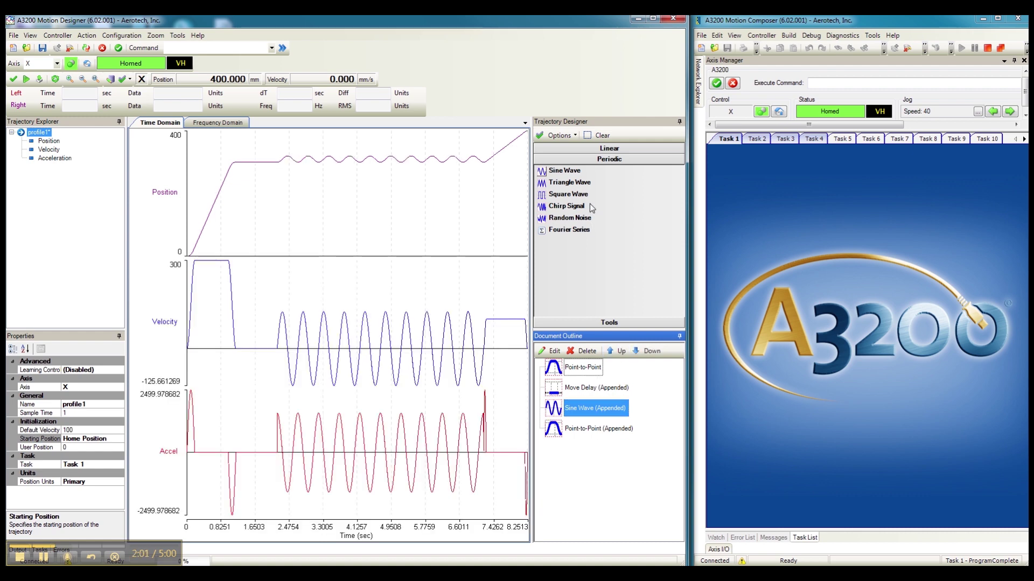
left_click(610, 149)
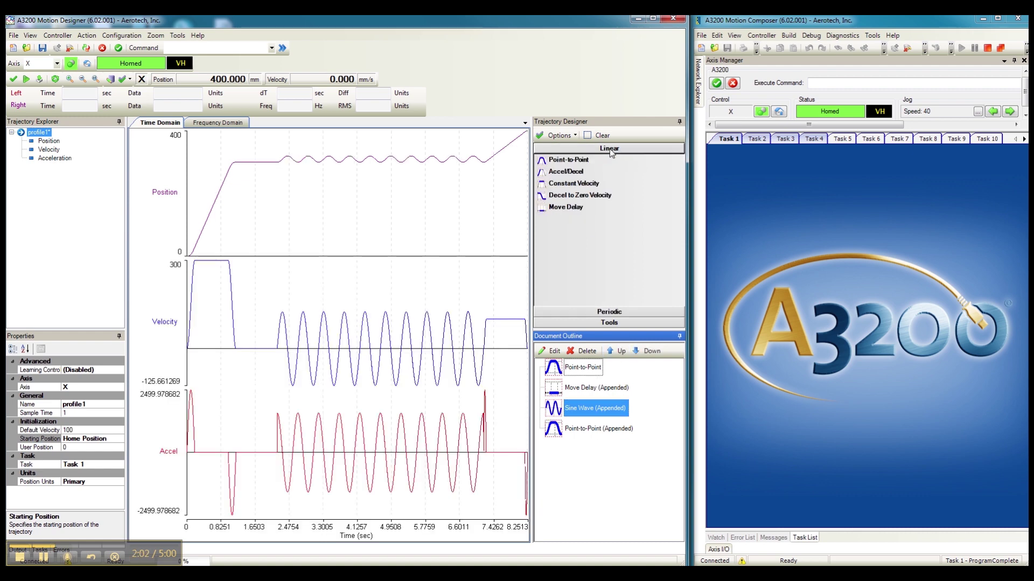
double_click(575, 206)
left_click(333, 312)
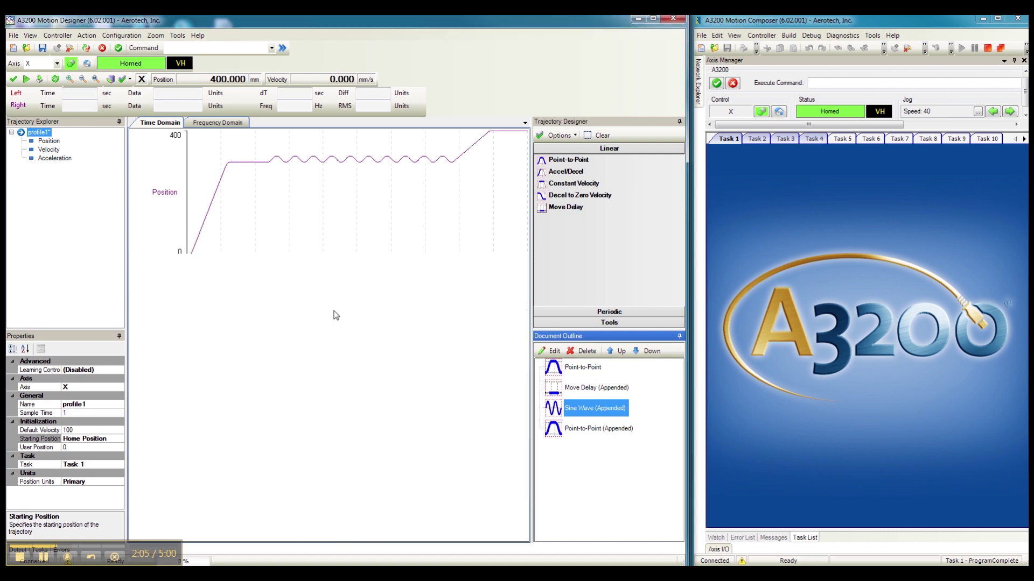
left_click(605, 450)
left_click(624, 351)
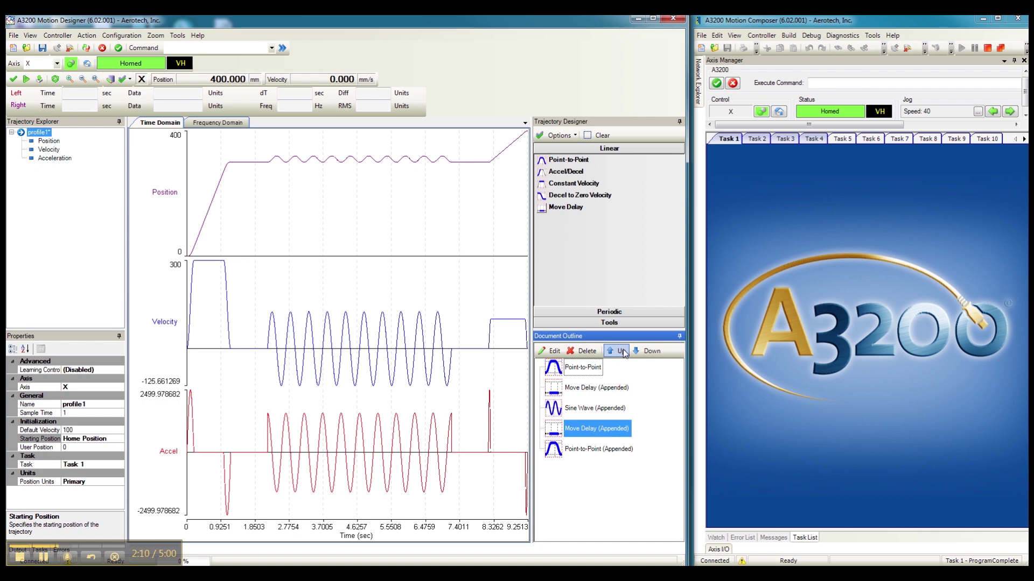
left_click(571, 450)
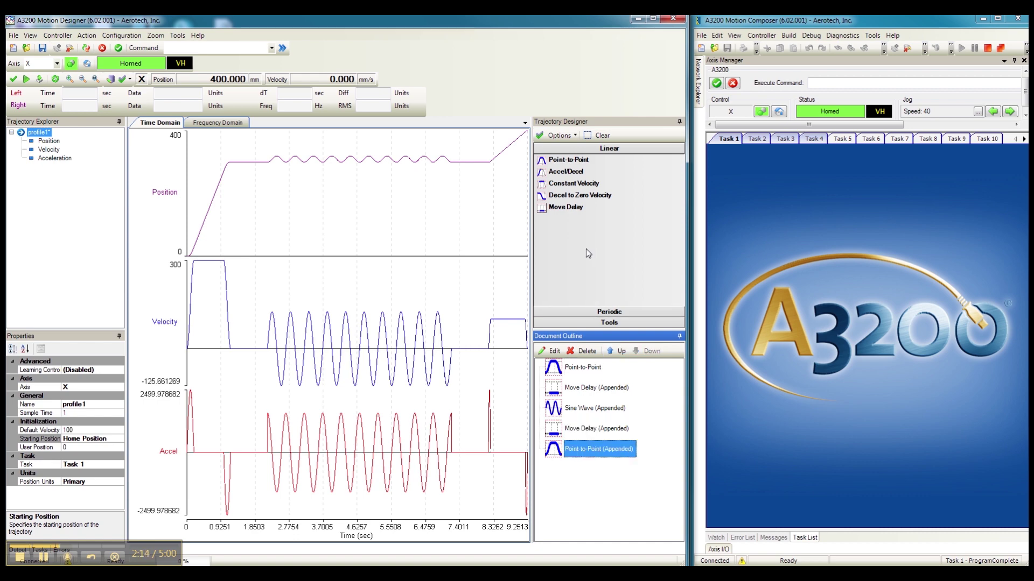
left_click(546, 352)
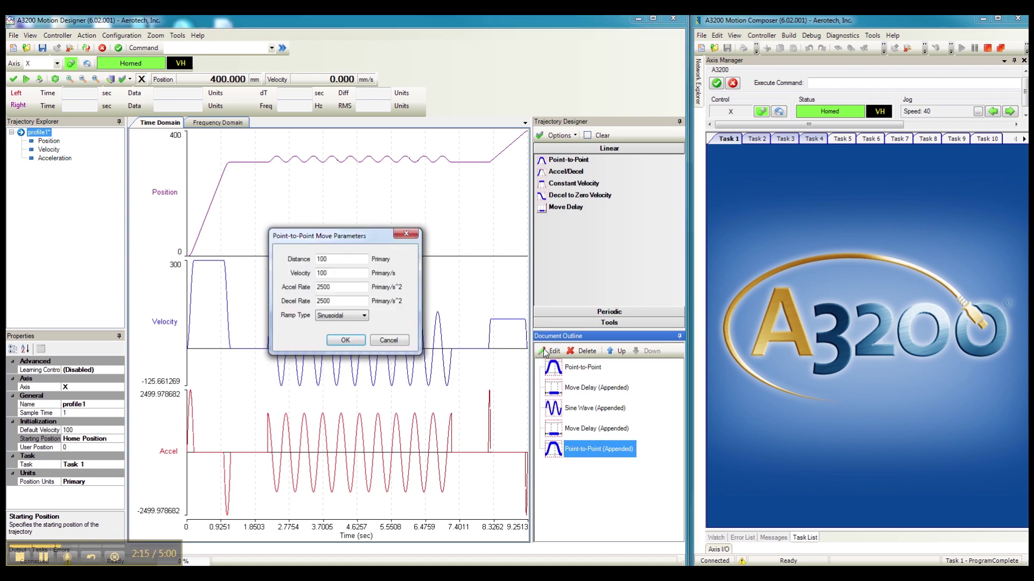
- Lower the final move's acceleration and deceleration rates, then validate profile1
left_click(352, 287)
left_click(346, 303)
left_click(345, 341)
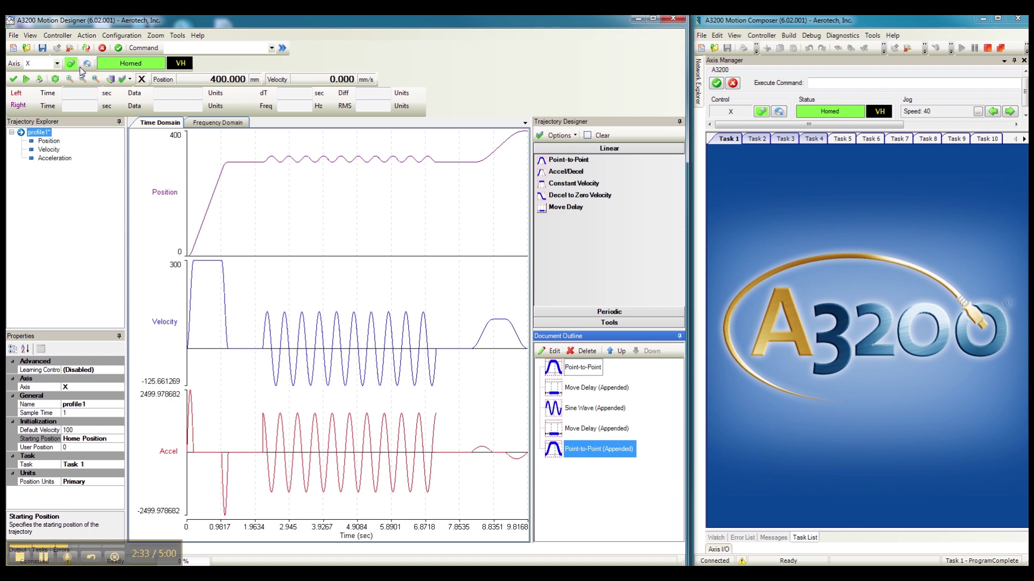
left_click(37, 81)
- Load and run profile1 to simulate it as Run 0
left_click(39, 80)
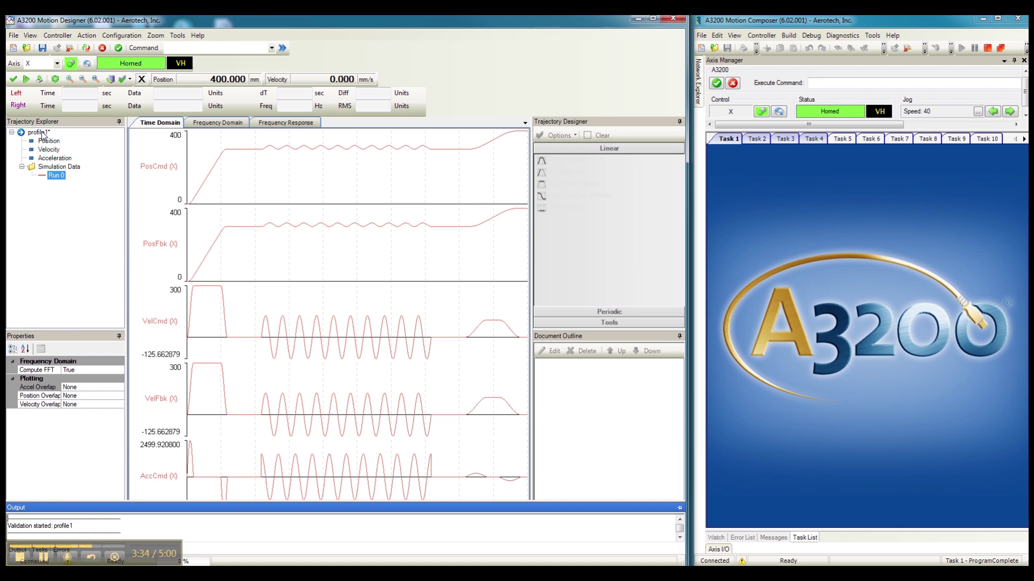
- Export profile1 from Trajectory Explorer as the program file profile1.pgm
right_click(38, 134)
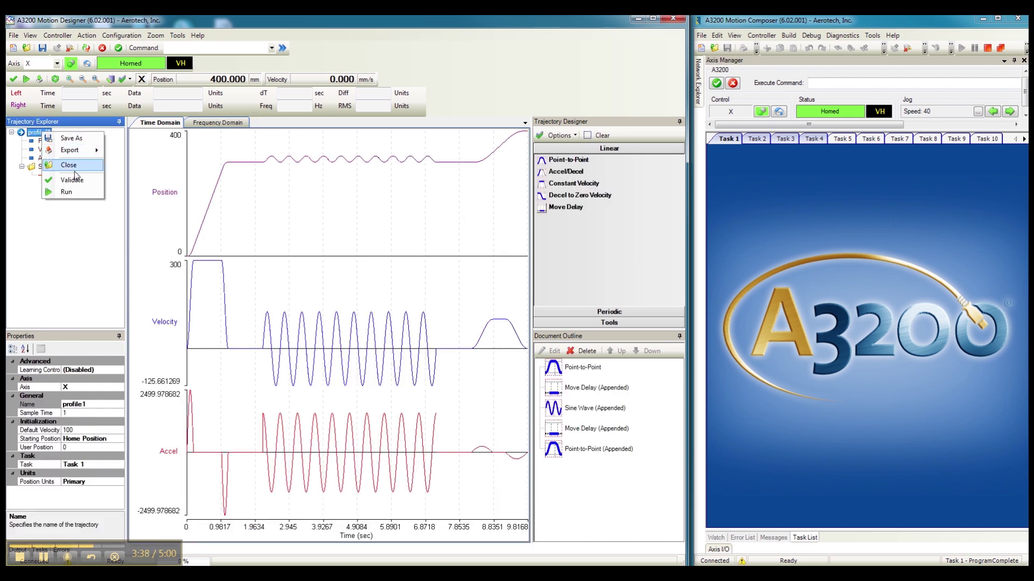
mouse_move(92, 155)
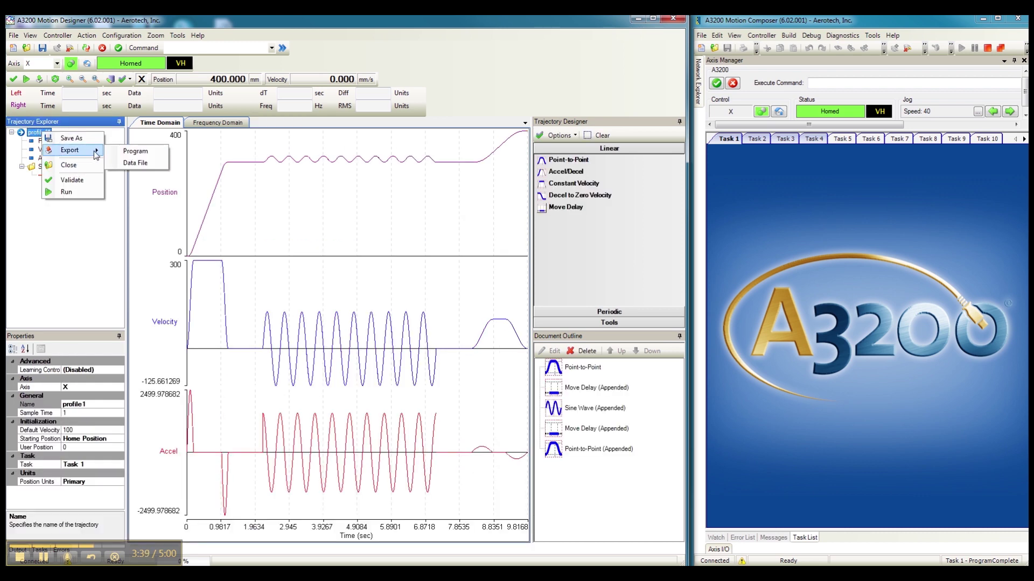
left_click(133, 152)
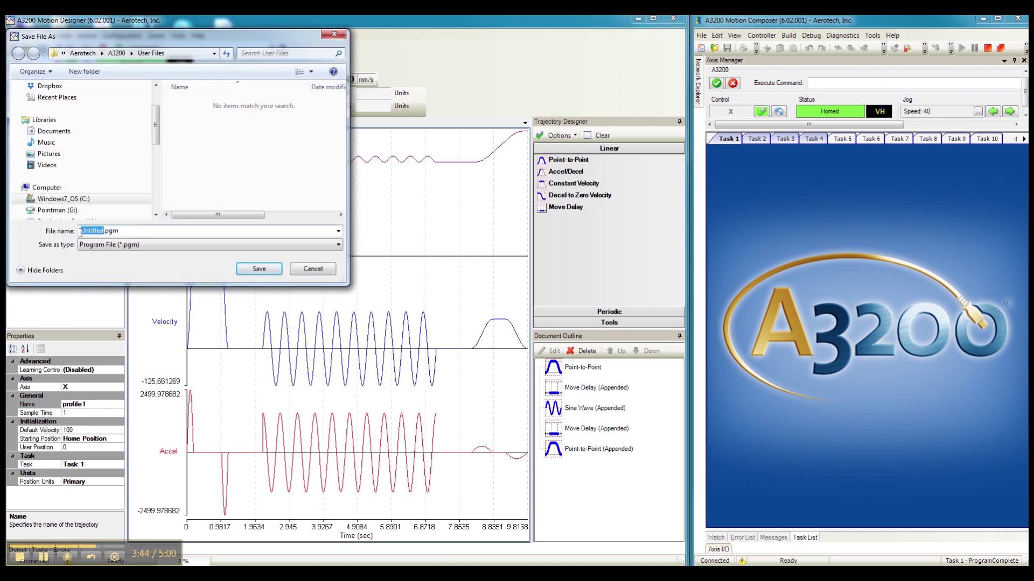
type("profile1")
left_click(272, 271)
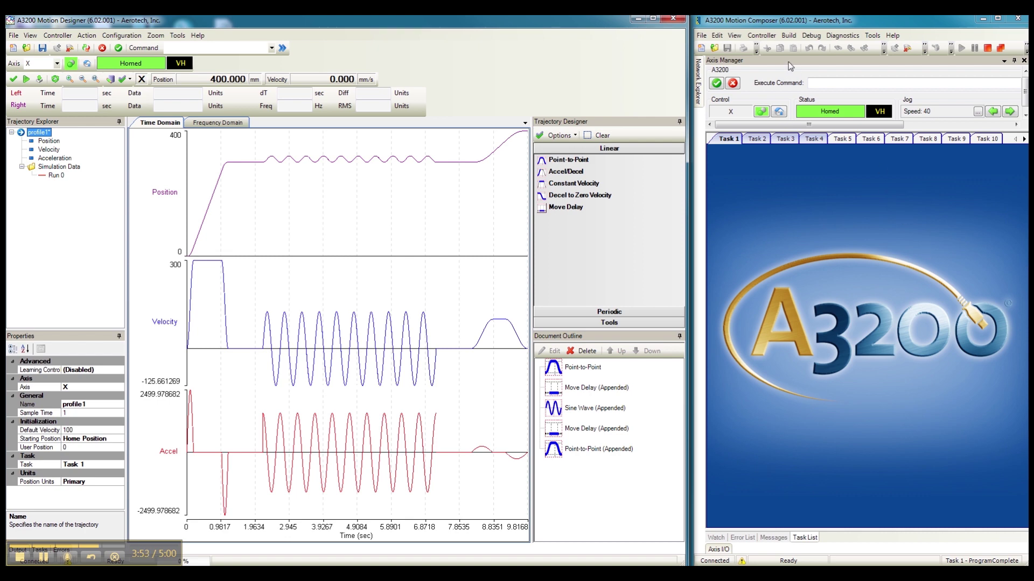
- Open profile1.pgm in Motion Composer and scroll to the end of its code
left_click(702, 37)
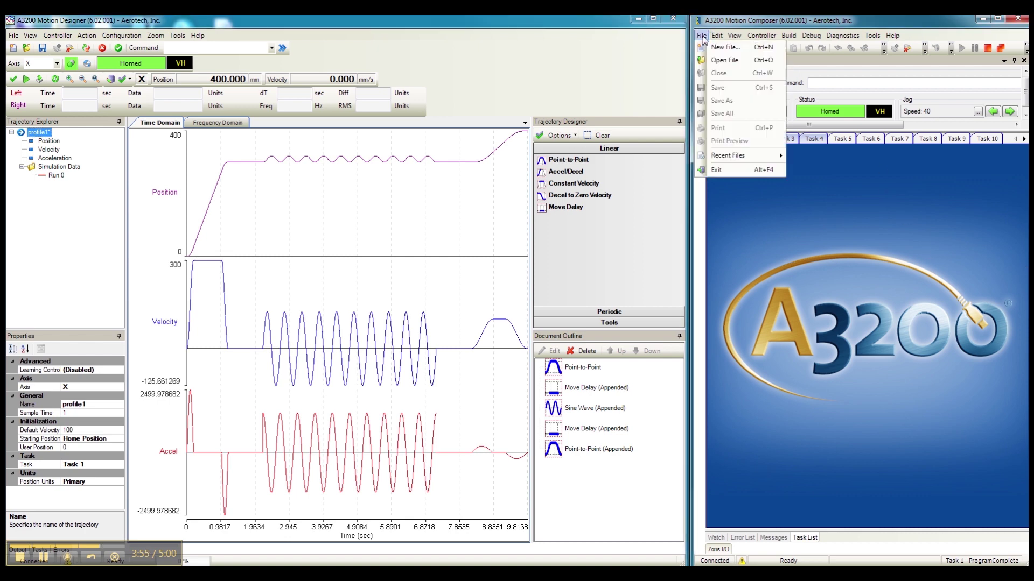
left_click(727, 64)
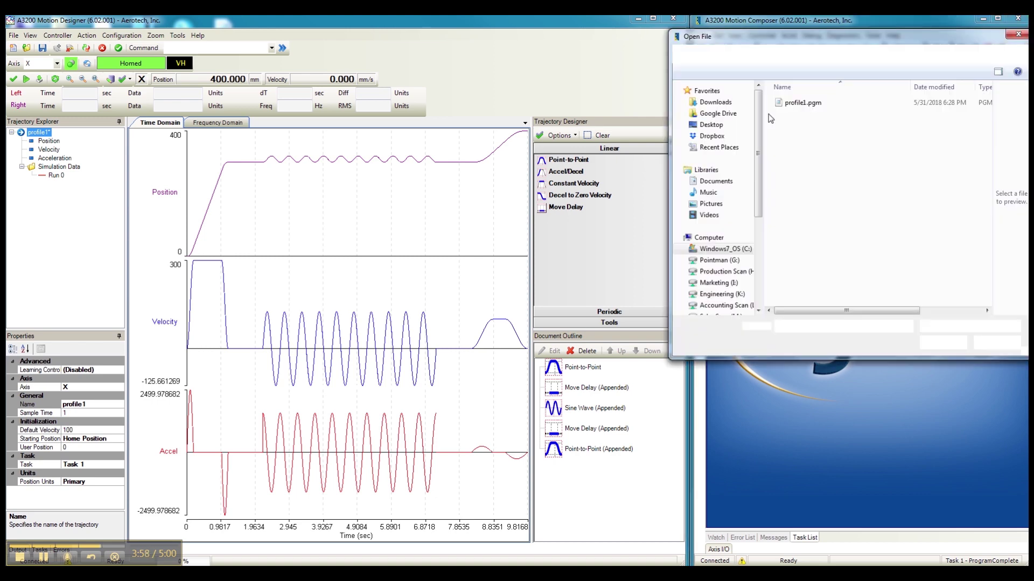
double_click(802, 102)
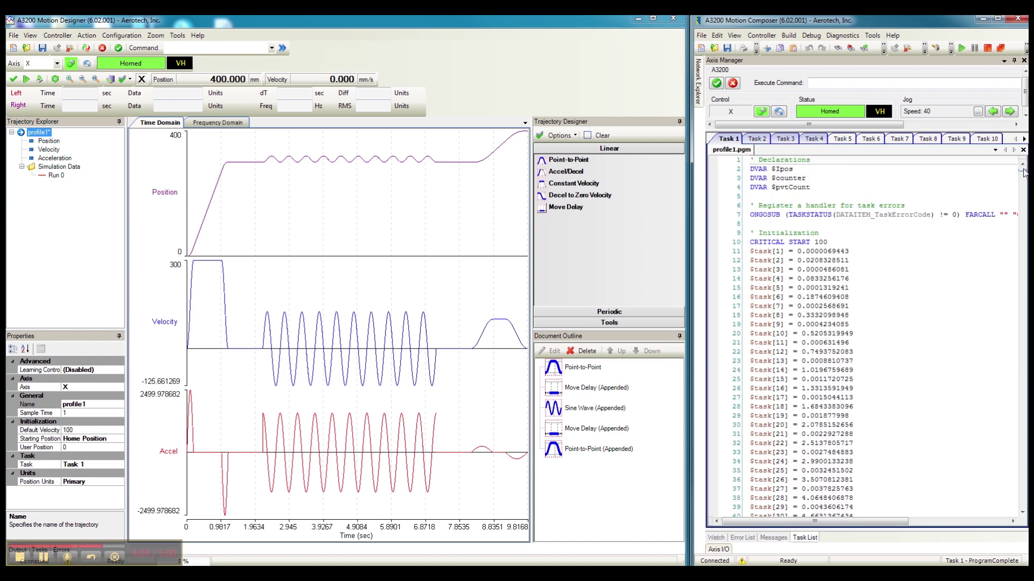
left_click_drag(1023, 171, 1025, 510)
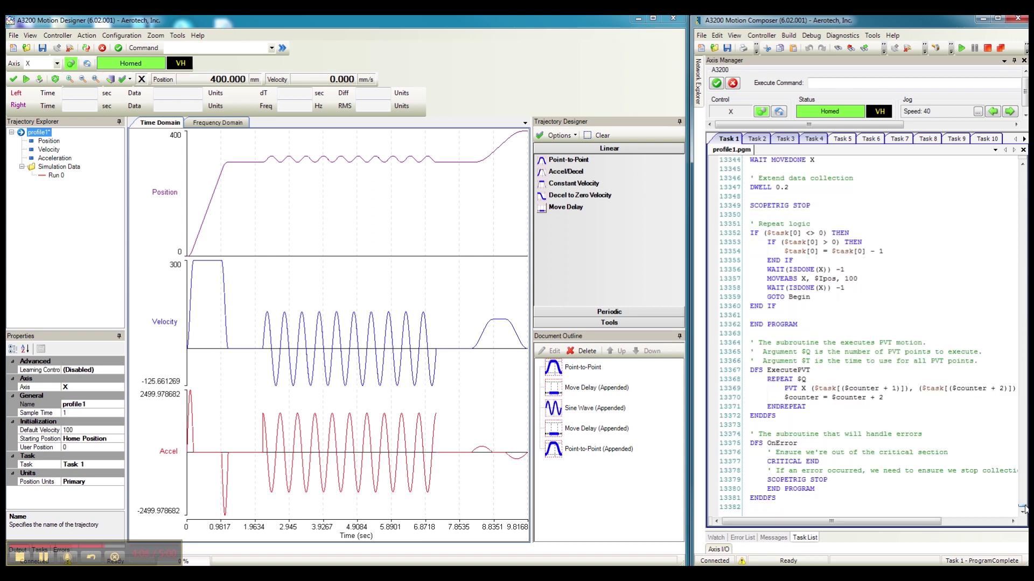